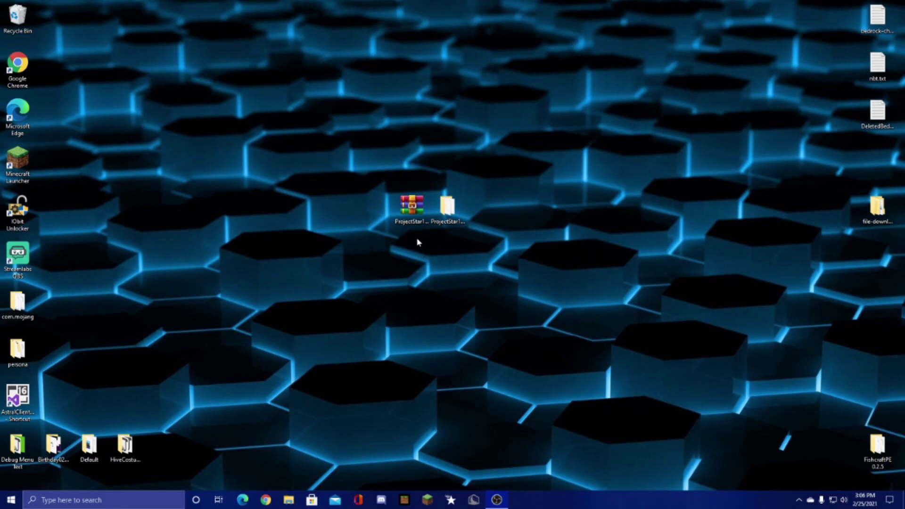
# Step: View the contents of the ProjectStar1.0.0.zip archive on the desktop and close the archive
pyautogui.click(410, 208)
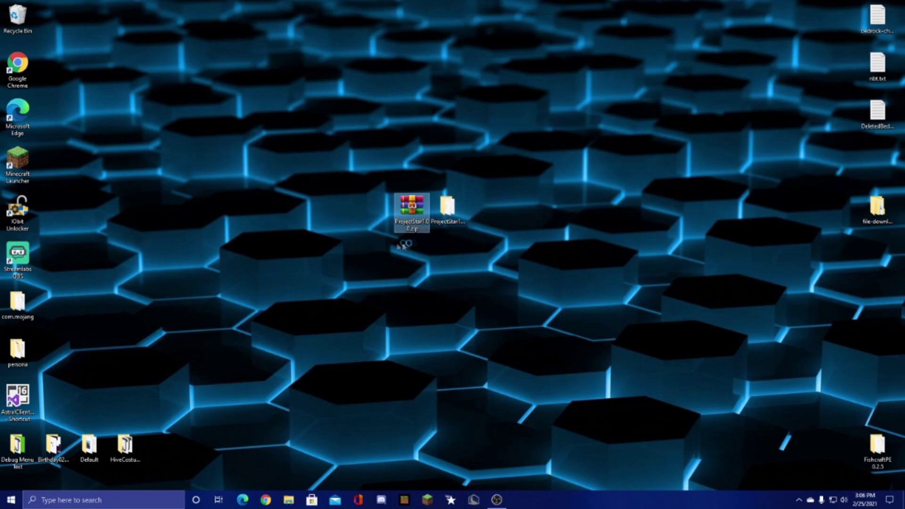
pyautogui.doubleClick(396, 210)
pyautogui.moveTo(94, 208)
pyautogui.mouseDown()
pyautogui.moveTo(113, 241)
pyautogui.moveTo(95, 207)
pyautogui.mouseUp()
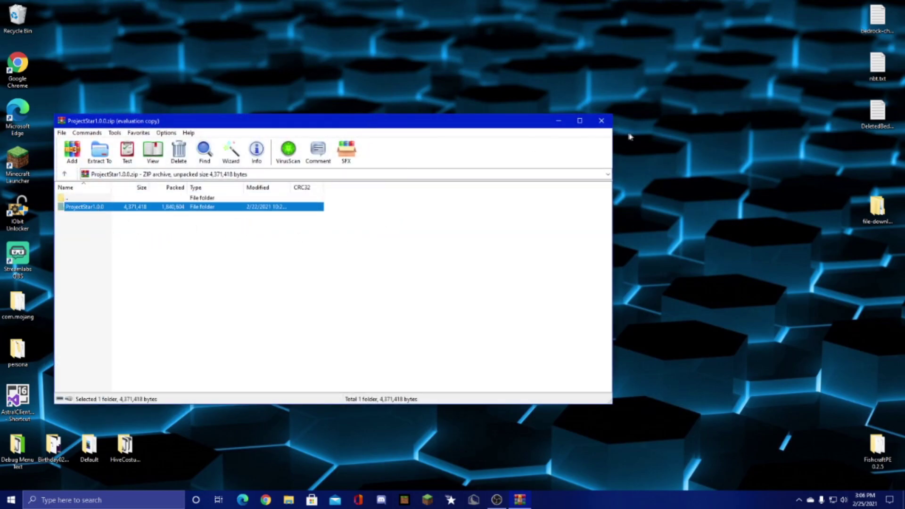
pyautogui.click(601, 121)
# Step: Run ProjectStar.exe from the extracted ProjectStar1.0.0 folder on the desktop
pyautogui.doubleClick(455, 214)
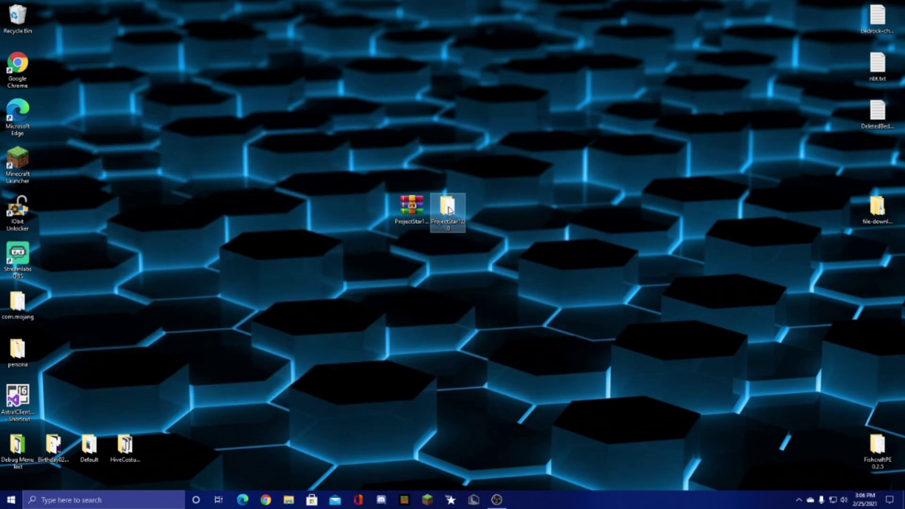
pyautogui.moveTo(176, 93); pyautogui.dragTo(320, 57)
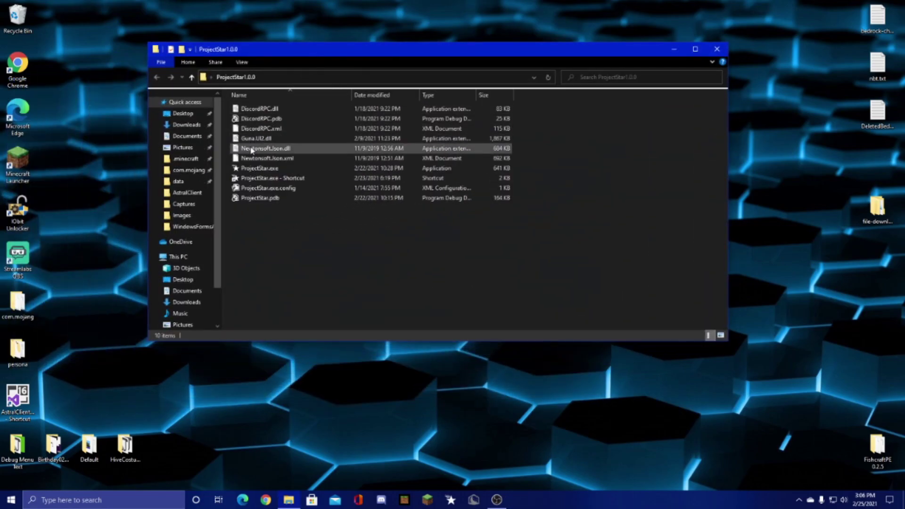
pyautogui.click(253, 170)
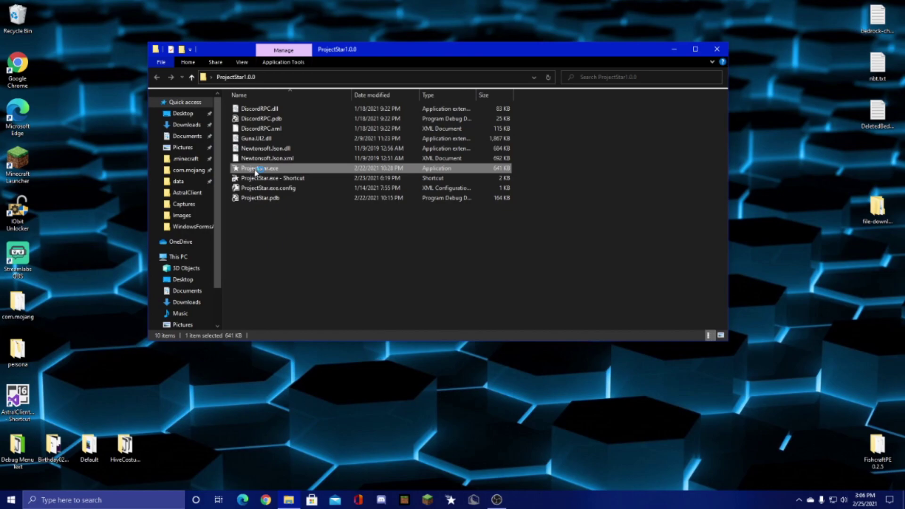
pyautogui.doubleClick(255, 170)
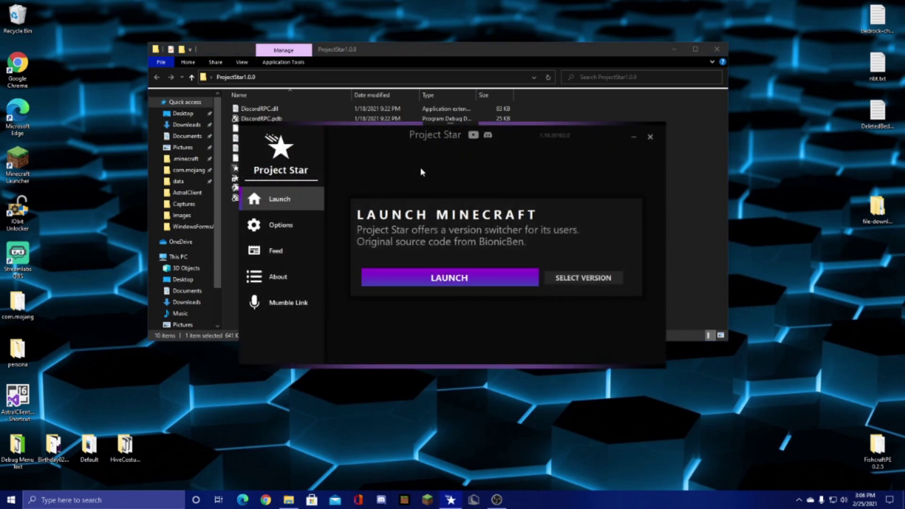
# Step: In the launcher's client settings, try Hide Launcher and Close Launcher as the after-launch action, ending on Minimize to Tray
pyautogui.click(292, 226)
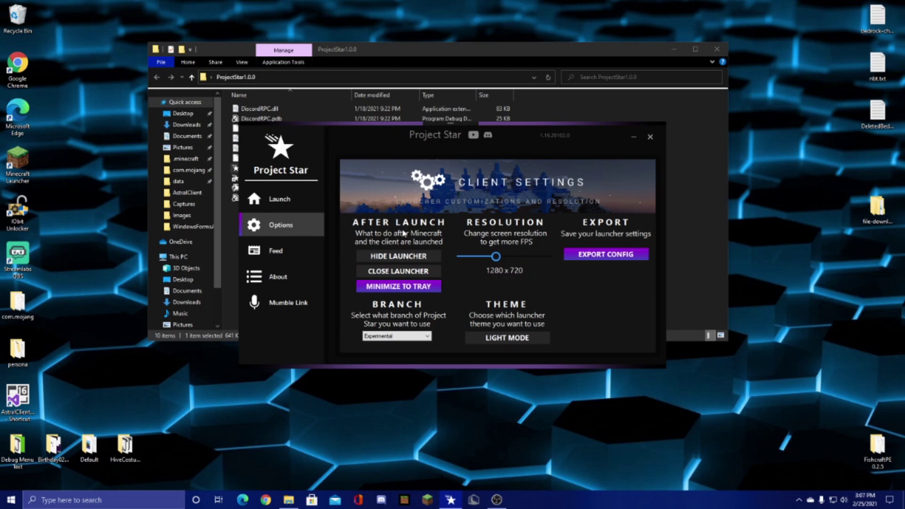
pyautogui.click(404, 257)
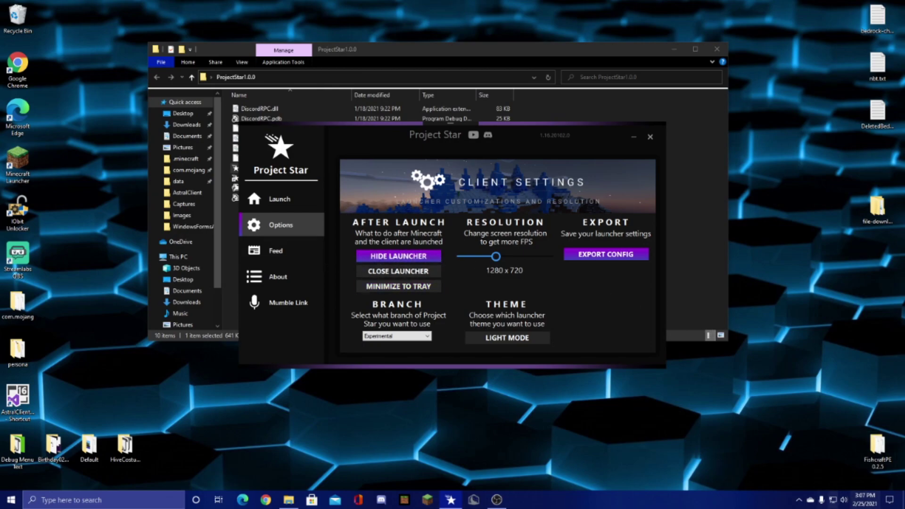
pyautogui.click(399, 273)
pyautogui.click(380, 288)
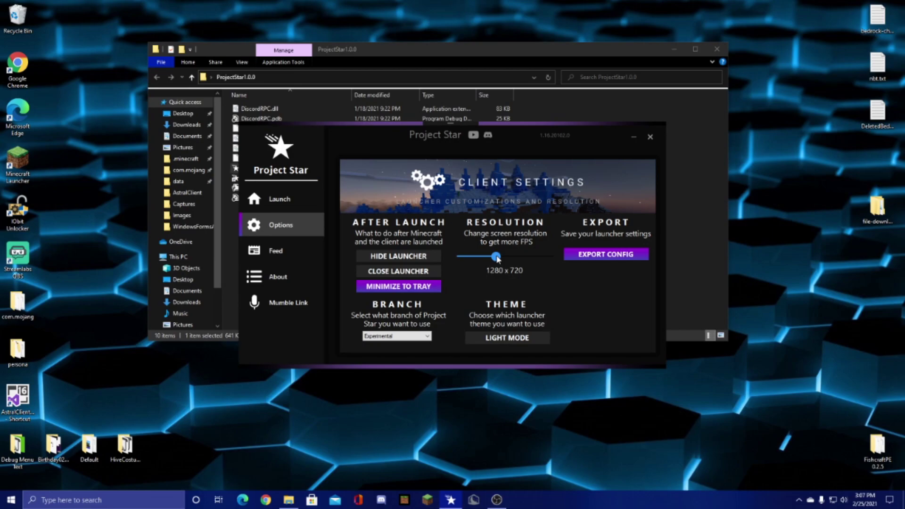
# Step: Try the None setting for the screen resolution and return it to 1280 x 720
pyautogui.moveTo(498, 259); pyautogui.dragTo(460, 260)
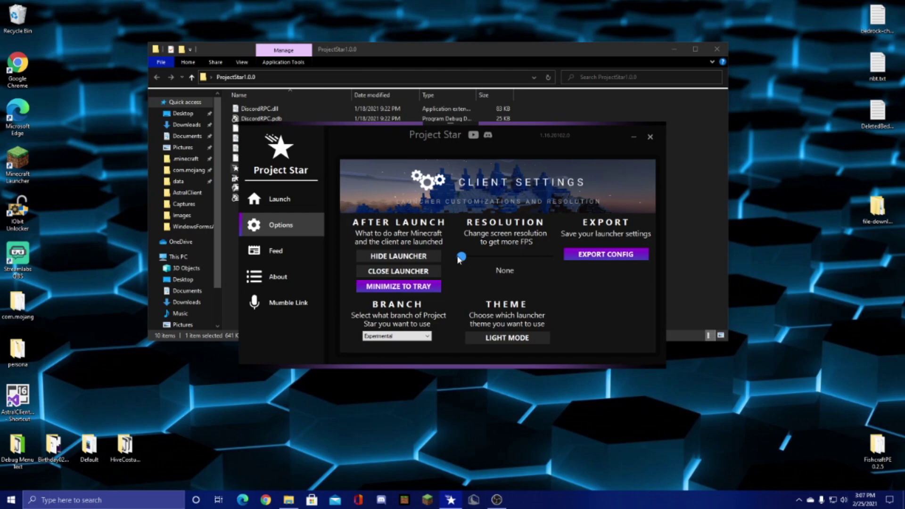
pyautogui.click(479, 257)
pyautogui.moveTo(479, 258); pyautogui.dragTo(501, 269)
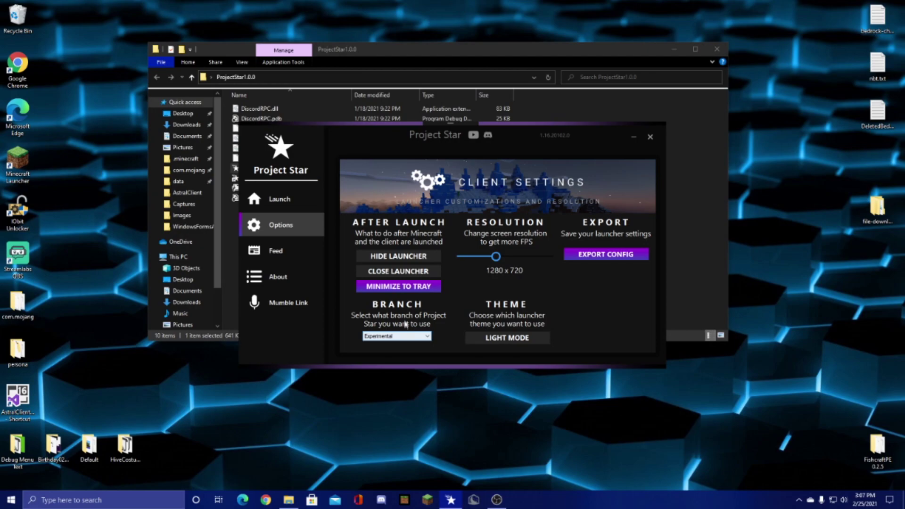
# Step: Try the Release branch and the light theme, switching back to the Experimental branch and the dark theme
pyautogui.click(392, 338)
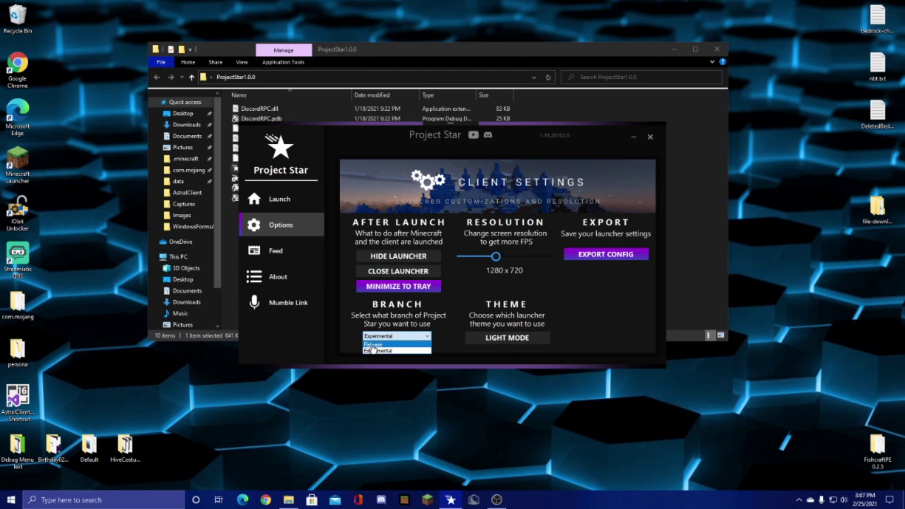
pyautogui.click(375, 345)
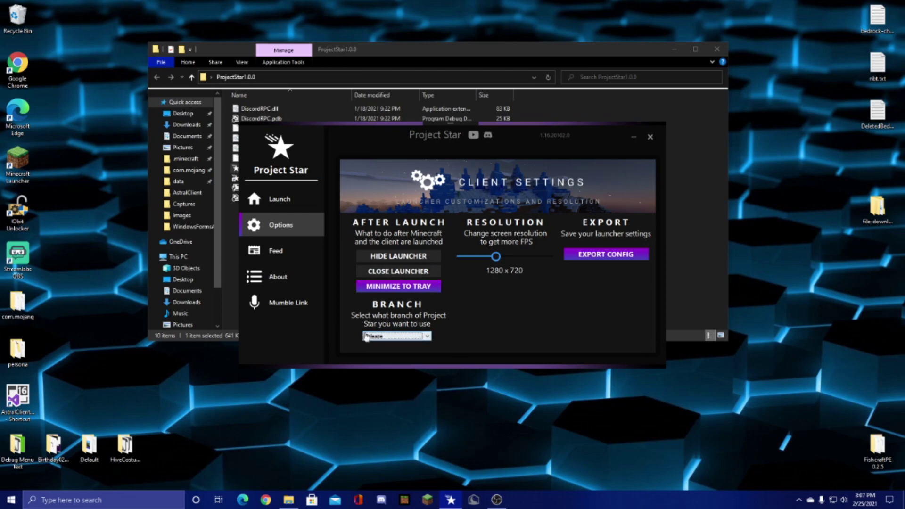
pyautogui.click(384, 338)
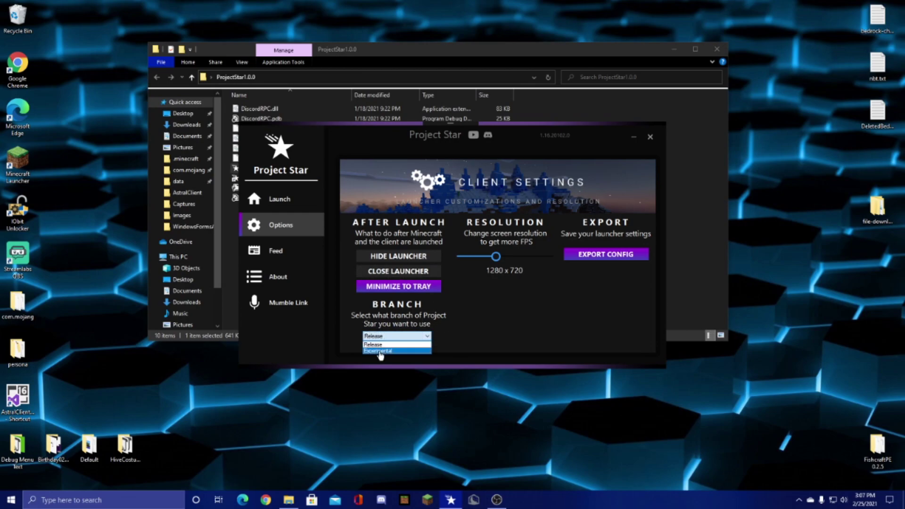
pyautogui.click(380, 351)
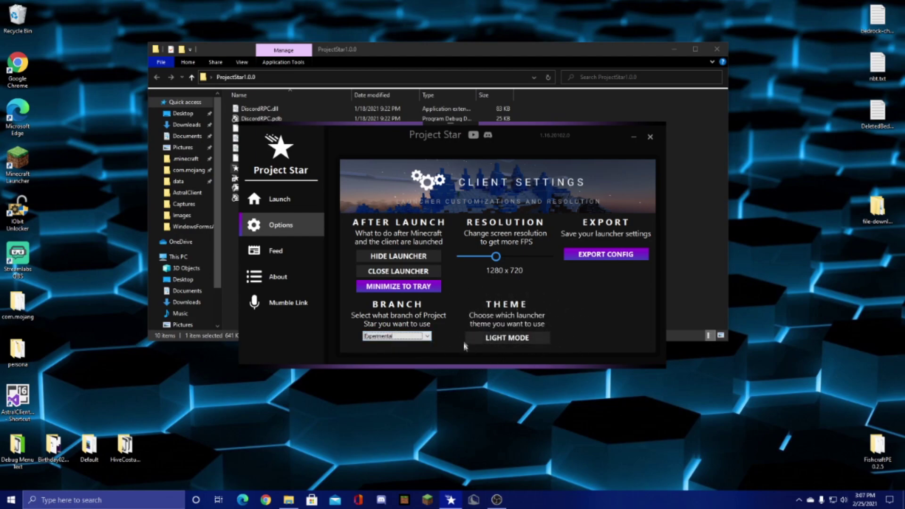
pyautogui.click(496, 339)
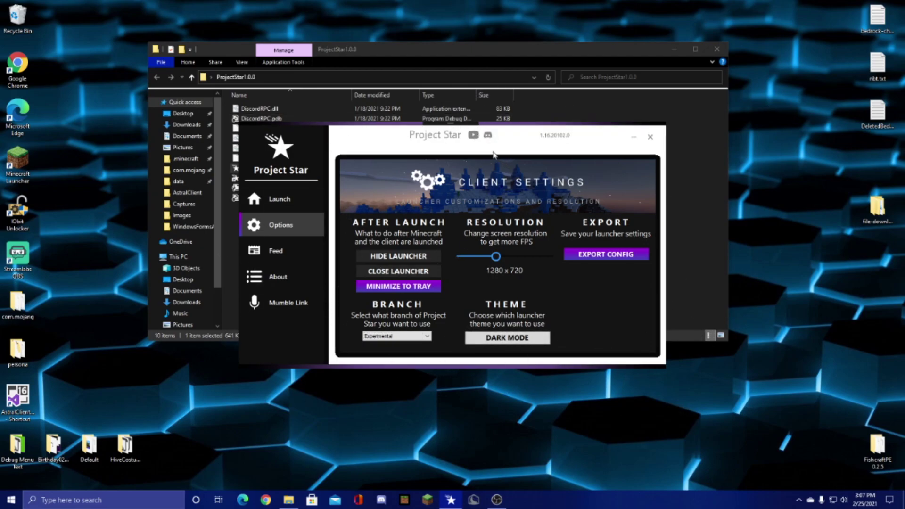
pyautogui.click(518, 339)
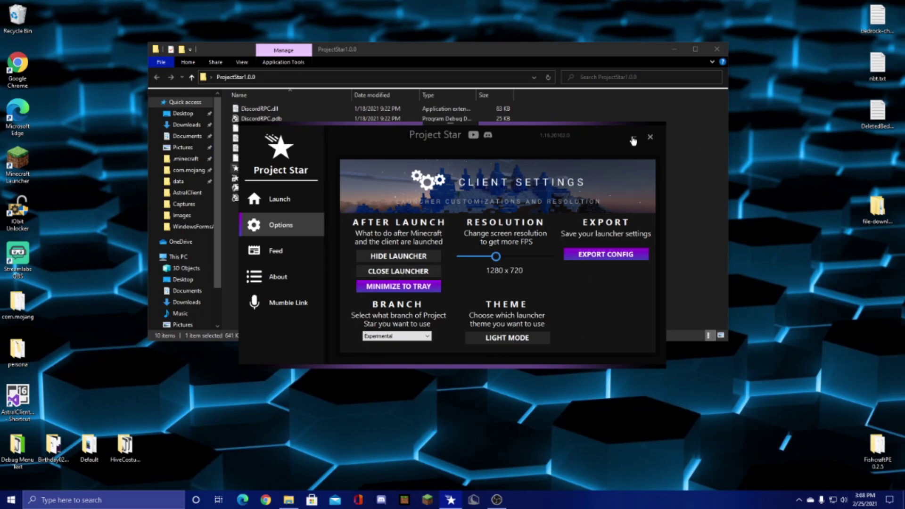
# Step: Look through the launcher's Feed posts, the About page with its version details, and the Mumble Link page
pyautogui.click(289, 249)
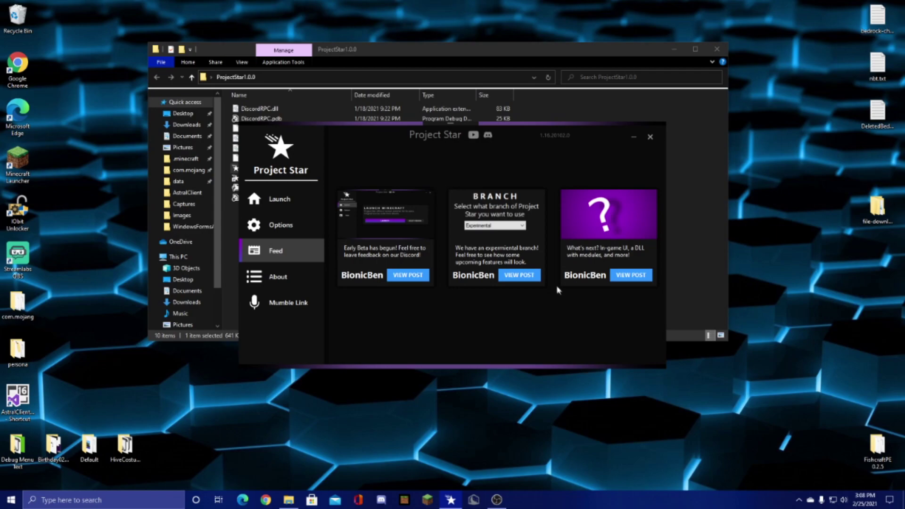
pyautogui.click(283, 278)
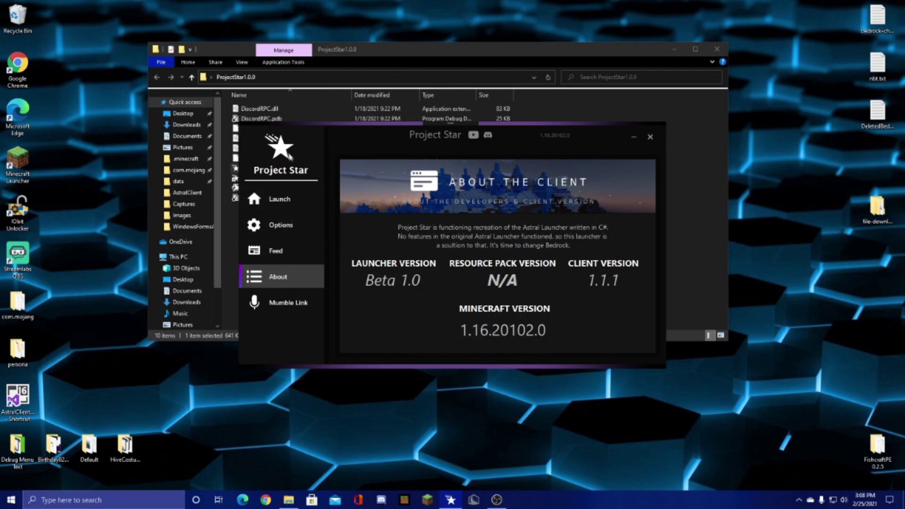
pyautogui.click(285, 306)
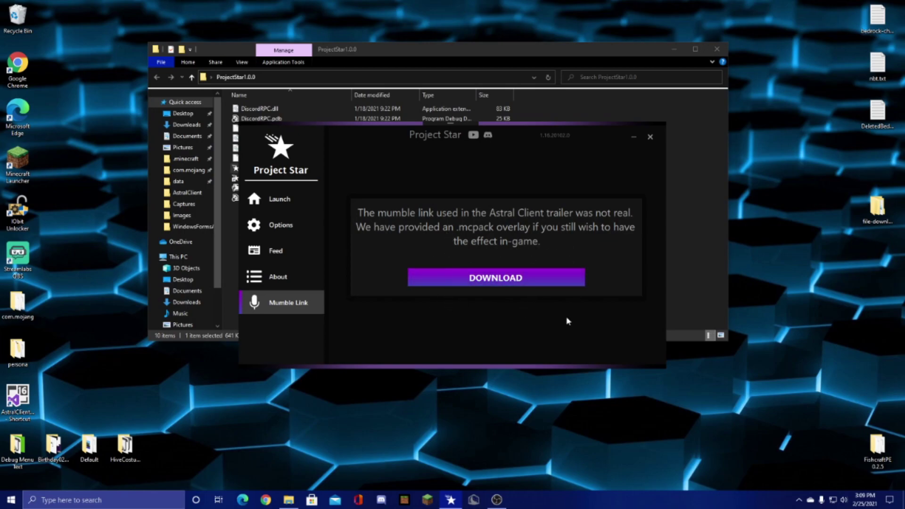
# Step: View the hidden Star Dev Menu with its window location and DLL injector settings, and return to the launch page
pyautogui.click(285, 226)
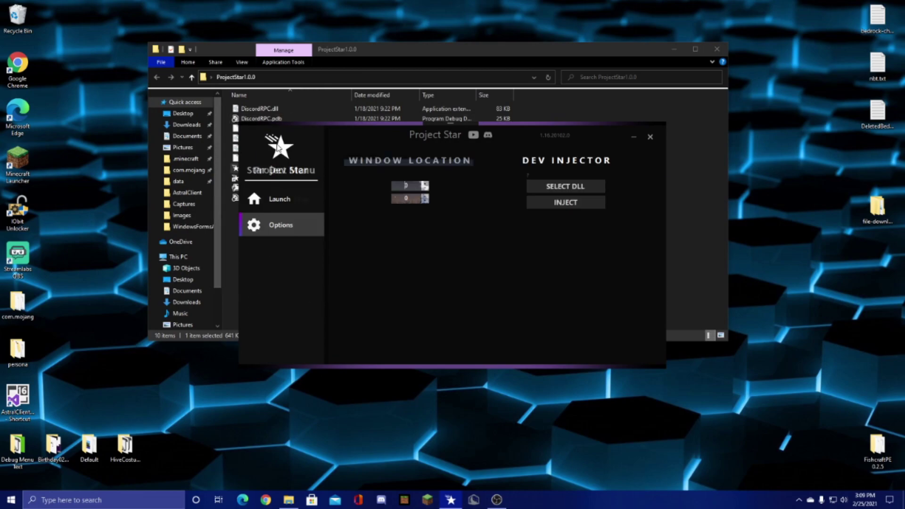
pyautogui.press('Return')
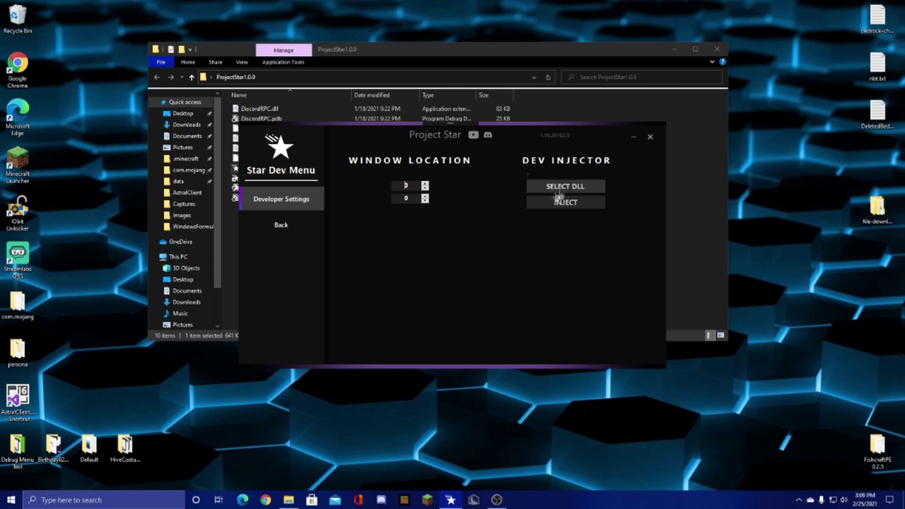
pyautogui.click(282, 225)
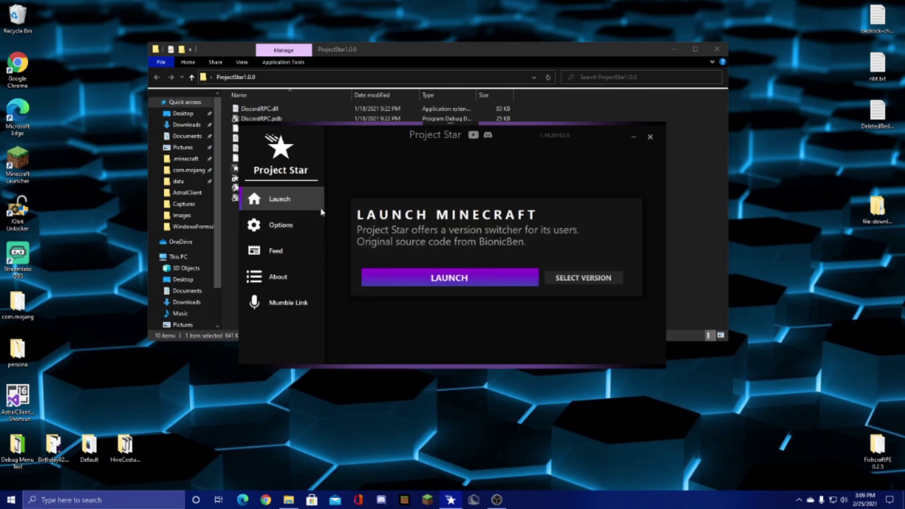
# Step: Launch Minecraft 0.15.10 from the version selector and confirm reinstalling it over the newer installed version
pyautogui.click(583, 278)
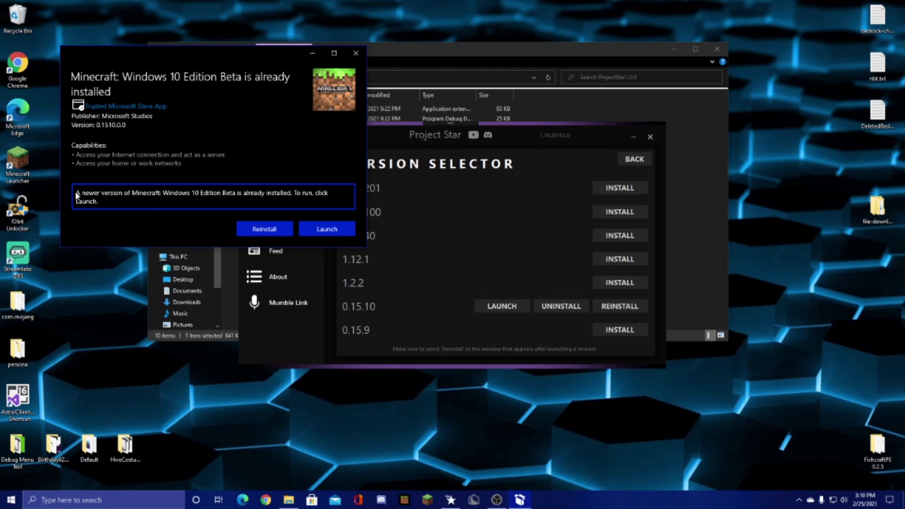
pyautogui.moveTo(76, 193); pyautogui.dragTo(198, 194)
pyautogui.click(195, 200)
pyautogui.click(258, 230)
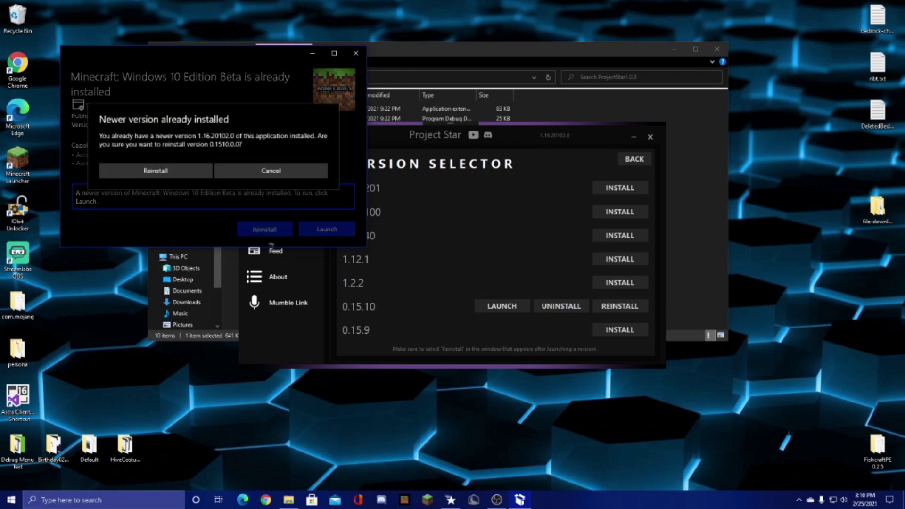
pyautogui.click(156, 171)
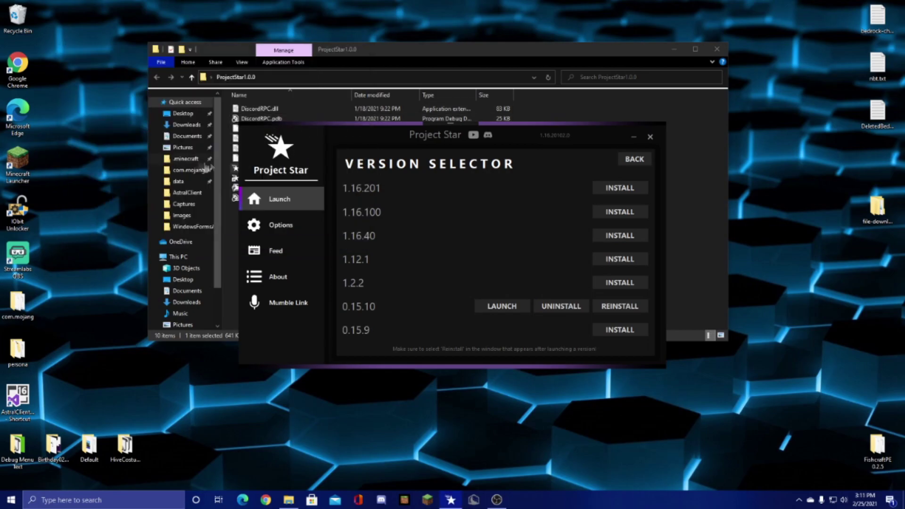
# Step: Open the installed Minecraft Windows 10 Edition Beta and browse the available skins without changing the current one
pyautogui.click(407, 503)
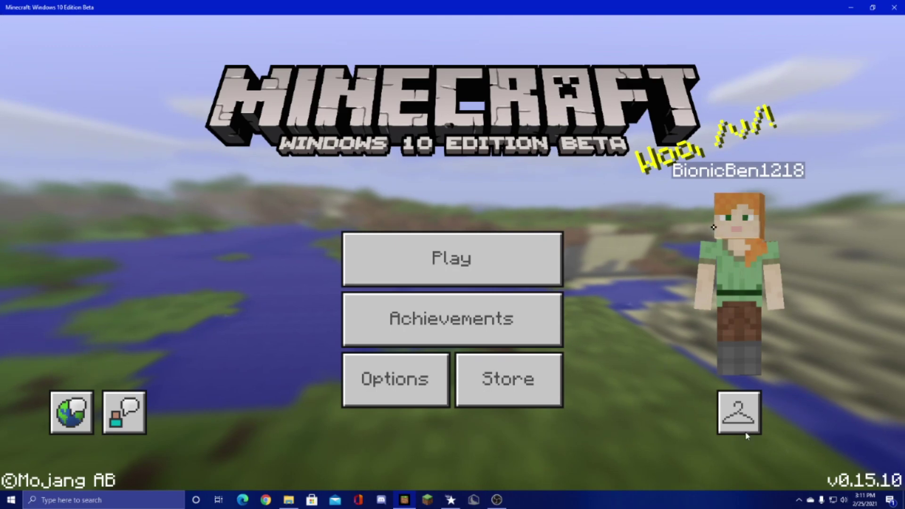
pyautogui.click(739, 413)
pyautogui.scroll(-5, 467, 226)
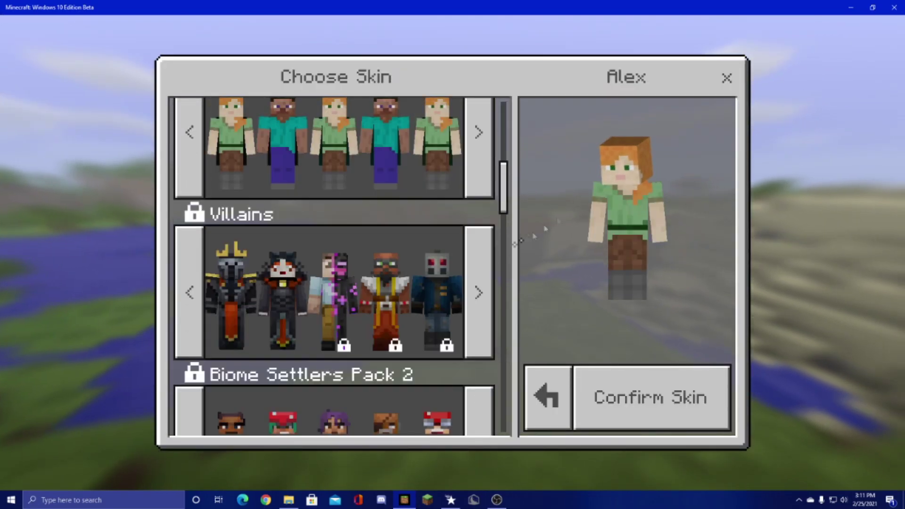
pyautogui.click(726, 77)
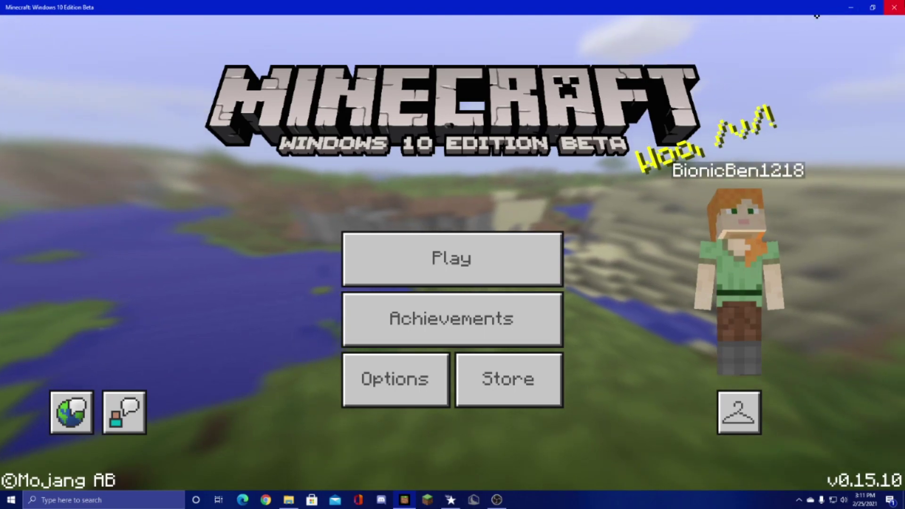
# Step: Close the game and uninstall version 0.15.10 in the Project Star version selector
pyautogui.click(894, 7)
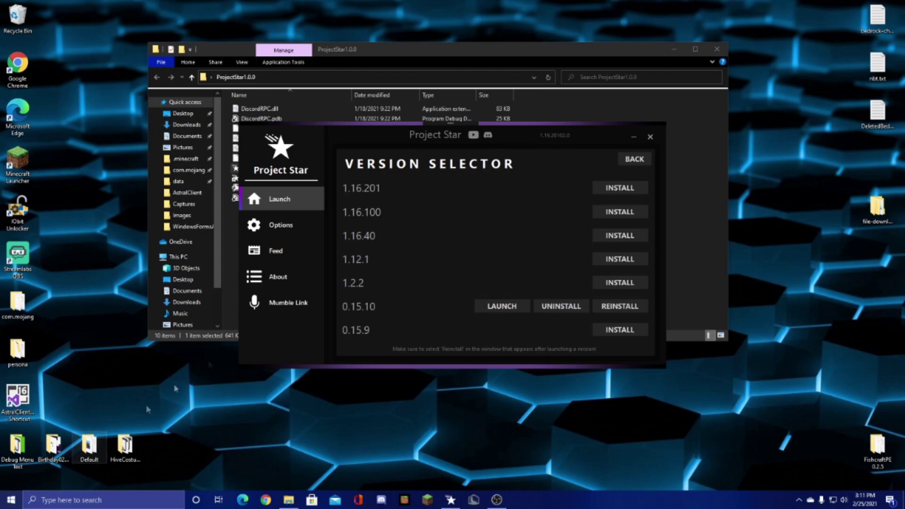
pyautogui.click(573, 308)
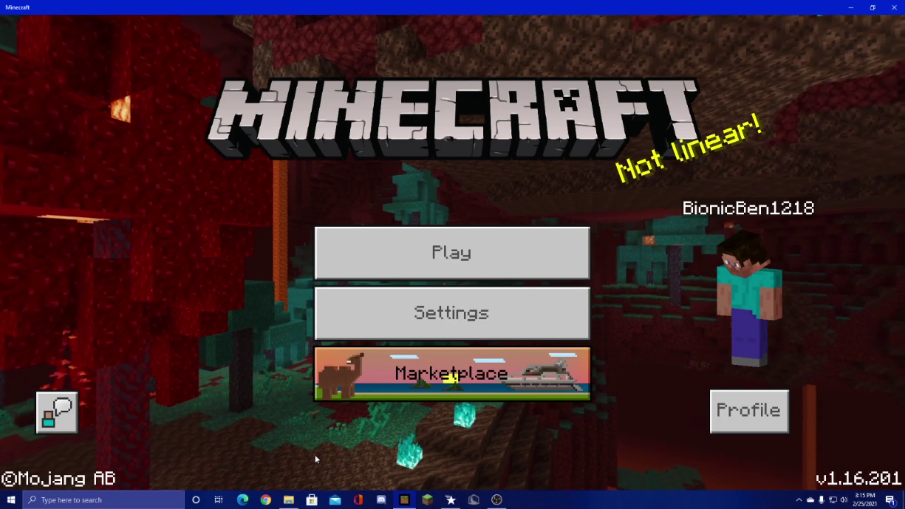
# Step: Examine the subfolders in C:\temp\ProjectStar, including Versions, in File Explorer and close the window
pyautogui.click(288, 500)
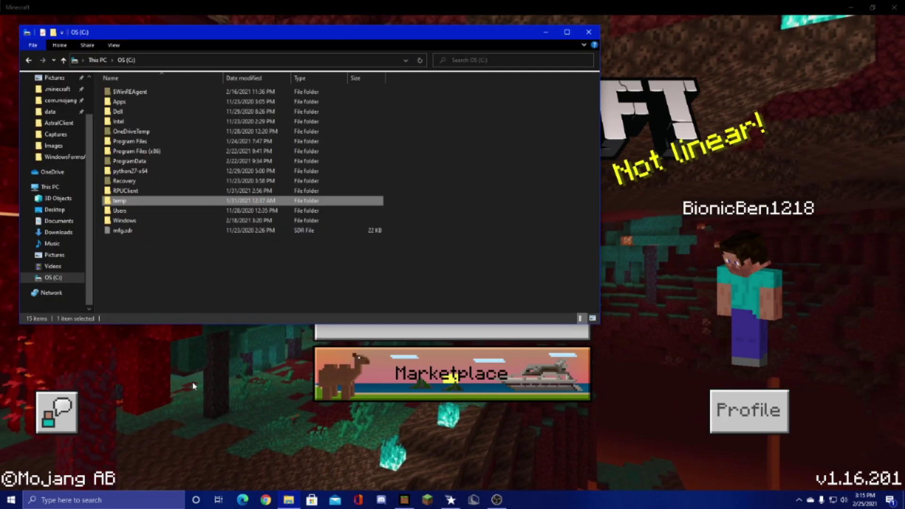
pyautogui.doubleClick(123, 202)
pyautogui.click(128, 94)
pyautogui.doubleClick(126, 92)
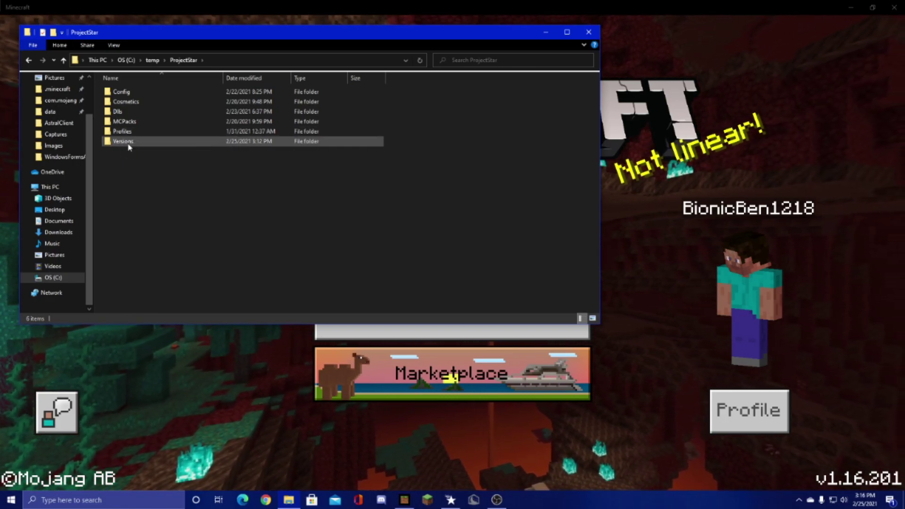
pyautogui.moveTo(119, 158); pyautogui.dragTo(133, 162)
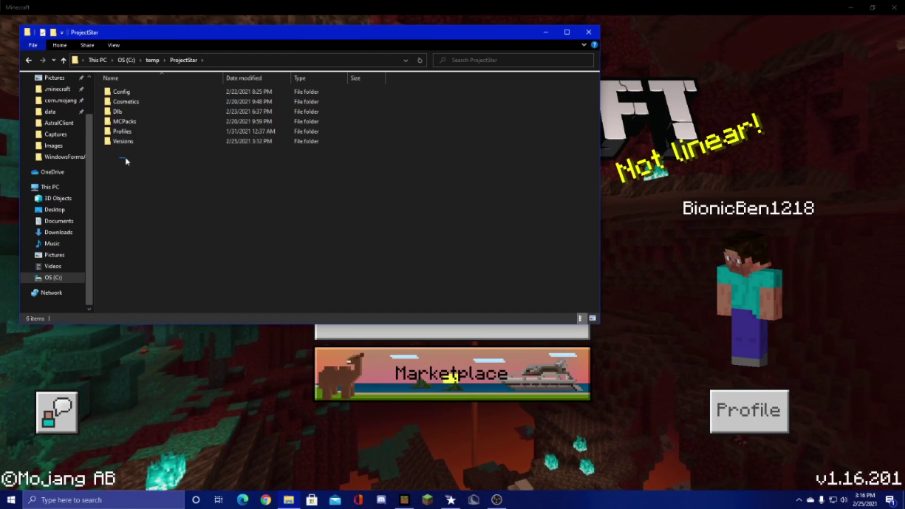
pyautogui.click(591, 33)
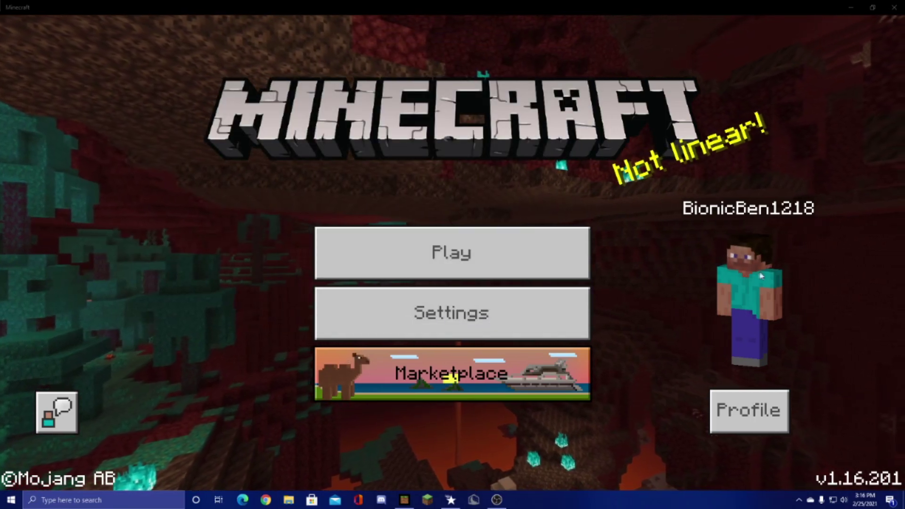
# Step: Restore the Minecraft window to a smaller size and arrange it beside the Project Star launcher so both are accessible
pyautogui.click(873, 7)
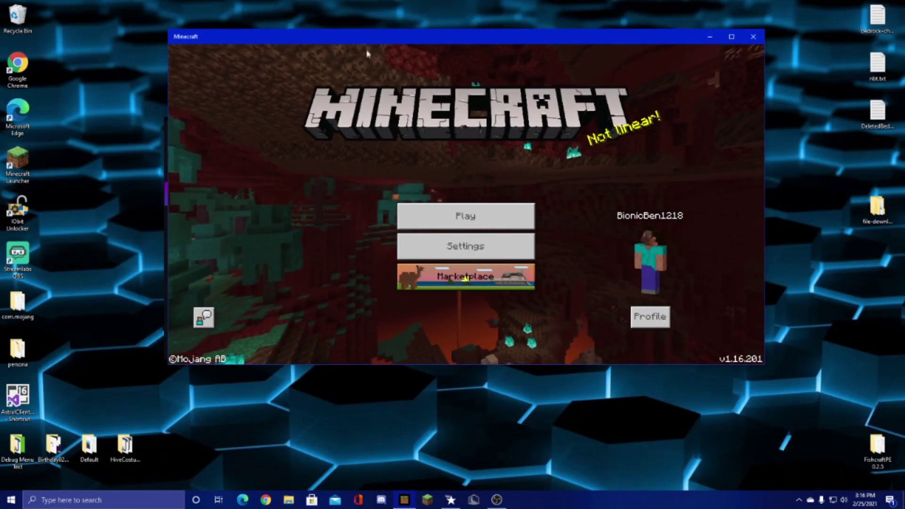
pyautogui.moveTo(371, 35); pyautogui.dragTo(549, 30)
pyautogui.click(292, 128)
pyautogui.moveTo(293, 127); pyautogui.dragTo(142, 81)
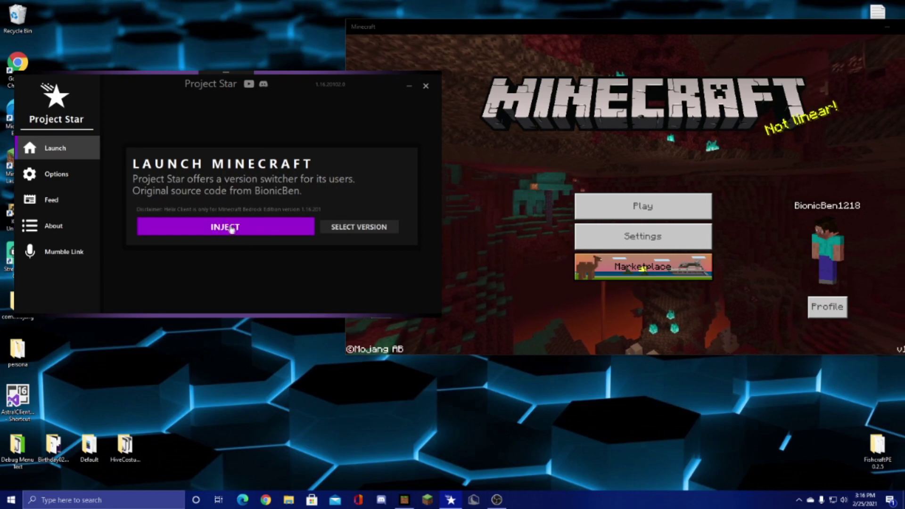
# Step: Inject the Project Star client into the running Minecraft 1.16.201, moving the game window fully back onto the screen
pyautogui.click(253, 226)
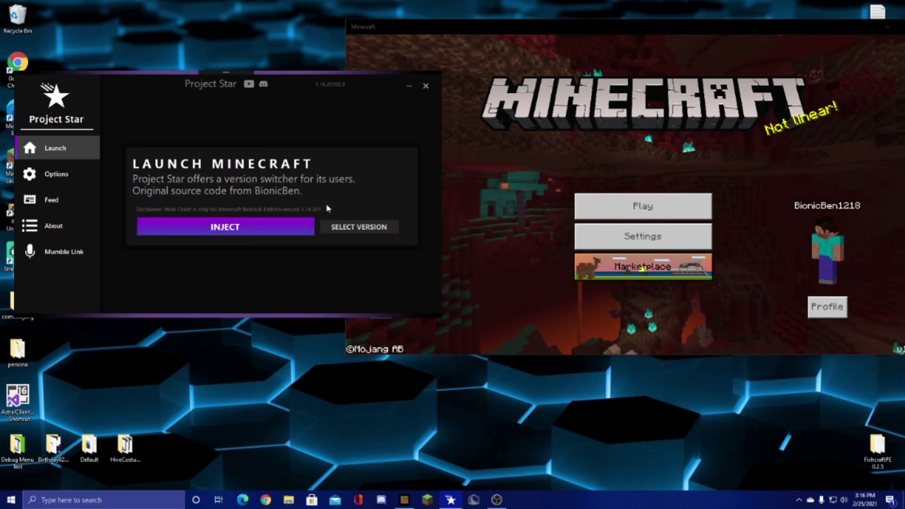
pyautogui.click(475, 27)
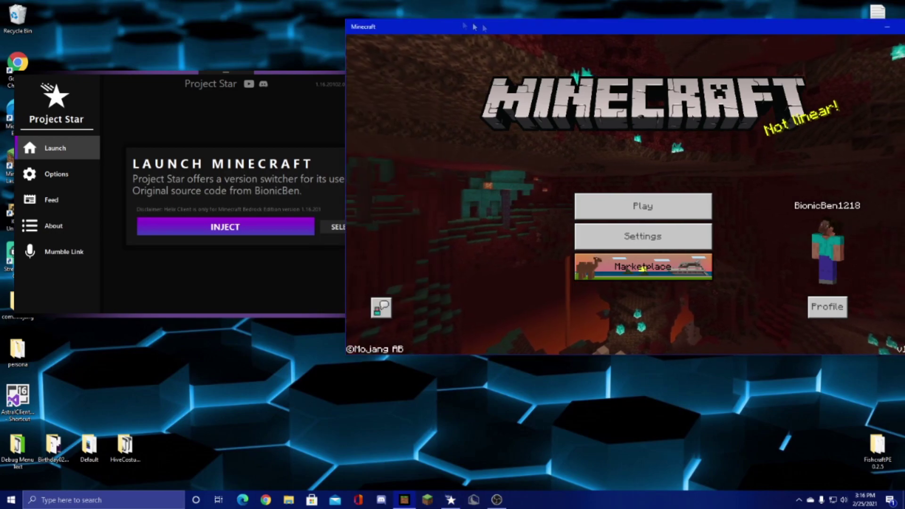
pyautogui.moveTo(524, 35); pyautogui.dragTo(396, 30)
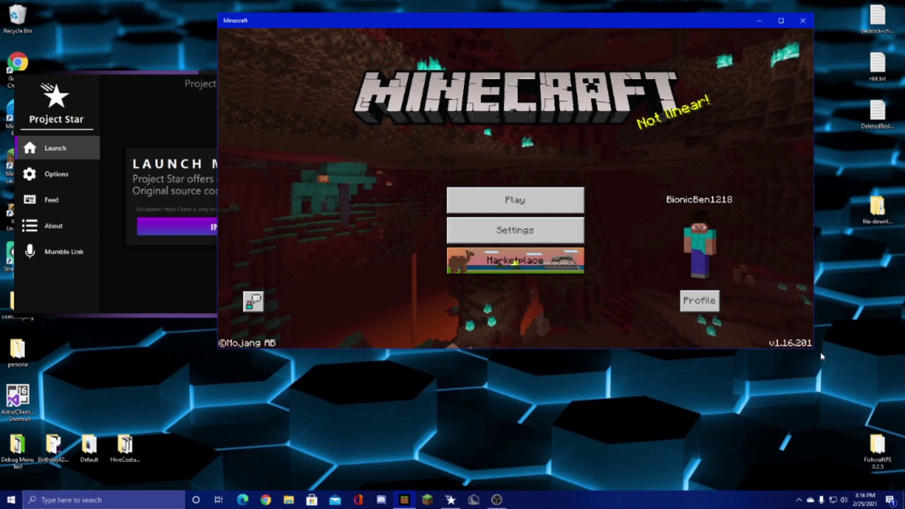
pyautogui.click(197, 280)
pyautogui.click(222, 228)
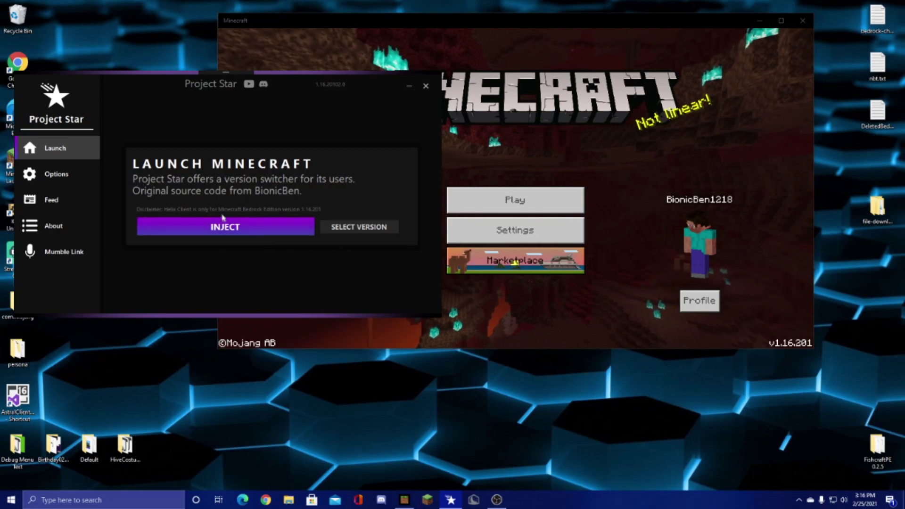
# Step: Load the creative world "test" in Minecraft and maximize the game window
pyautogui.click(538, 208)
pyautogui.click(537, 208)
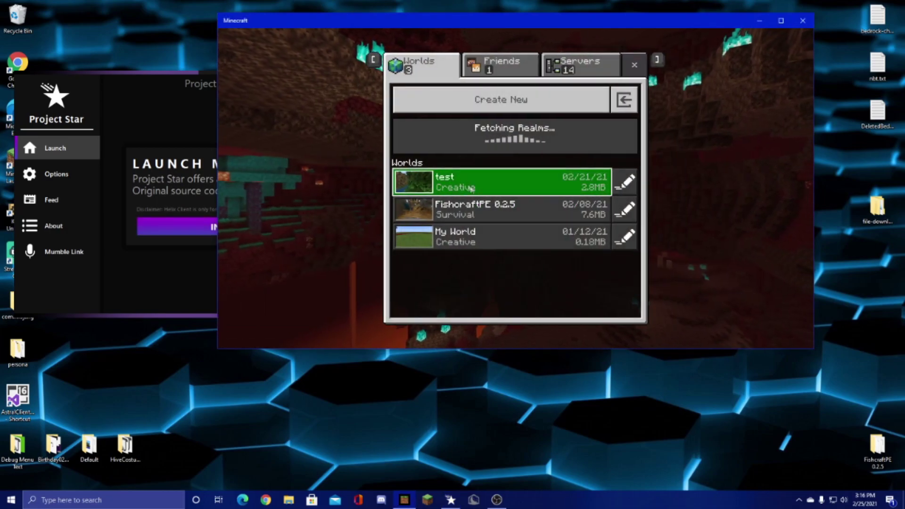
pyautogui.click(519, 178)
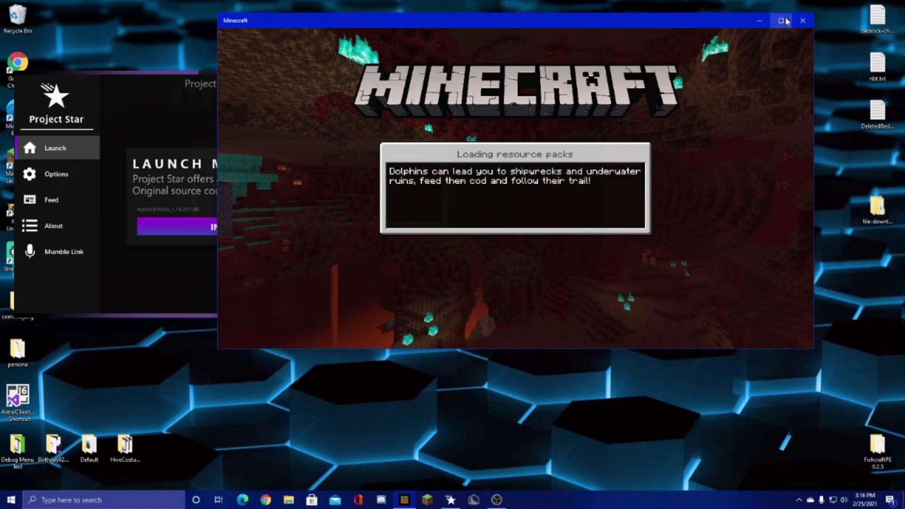
pyautogui.press('super+Up')
pyautogui.click(451, 253)
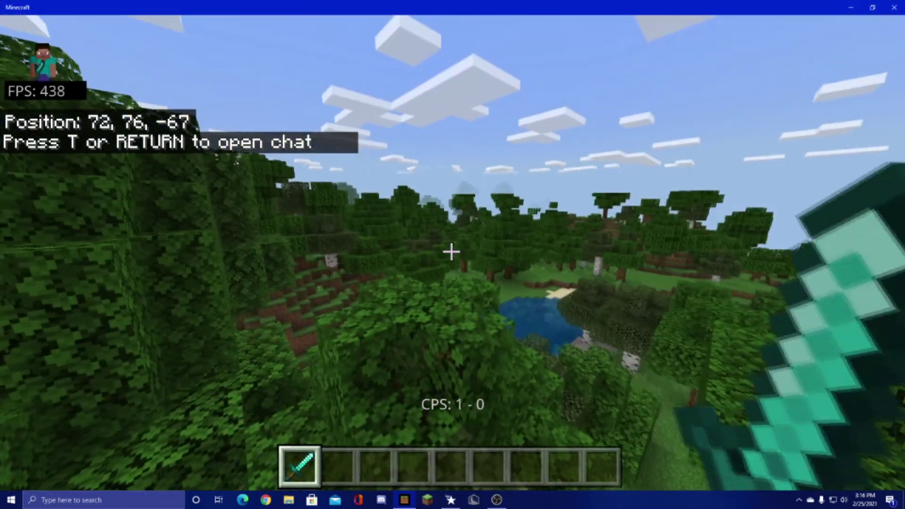
# Step: Open the injected client's module menu in the world, space out the Hud and Movement panels, and close the menu
pyautogui.press('Shift_R')
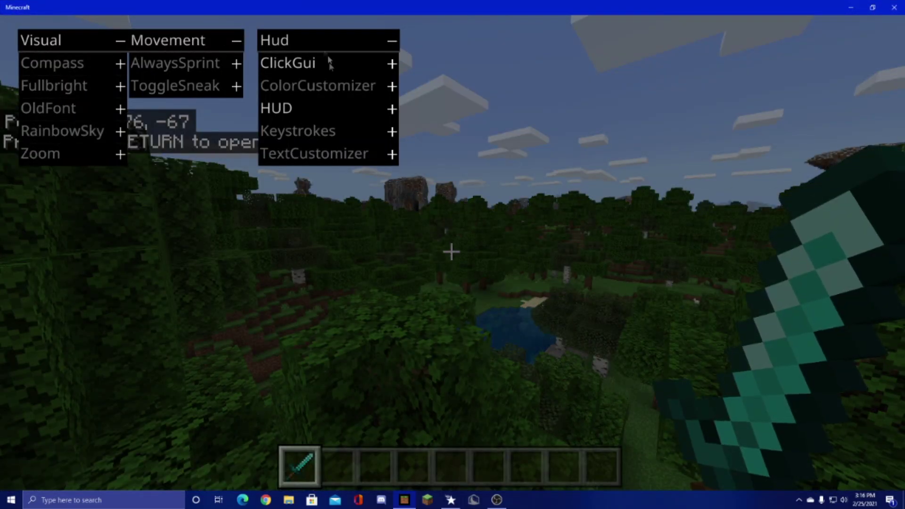
pyautogui.moveTo(283, 41); pyautogui.dragTo(331, 42)
pyautogui.moveTo(210, 49); pyautogui.dragTo(231, 56)
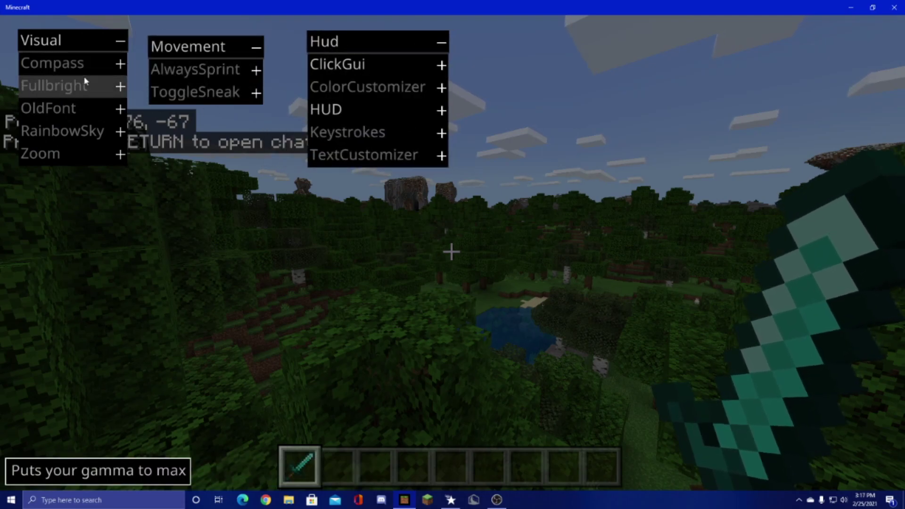
pyautogui.press('Escape')
# Step: View the character's skin from the front in third person and return to the first-person view
pyautogui.press('F5')
pyautogui.press('F5')
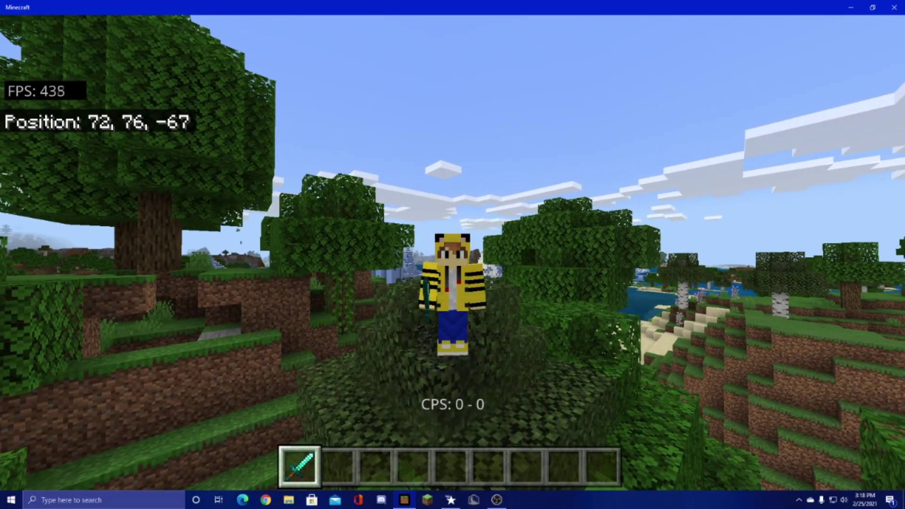
pyautogui.press('F5')
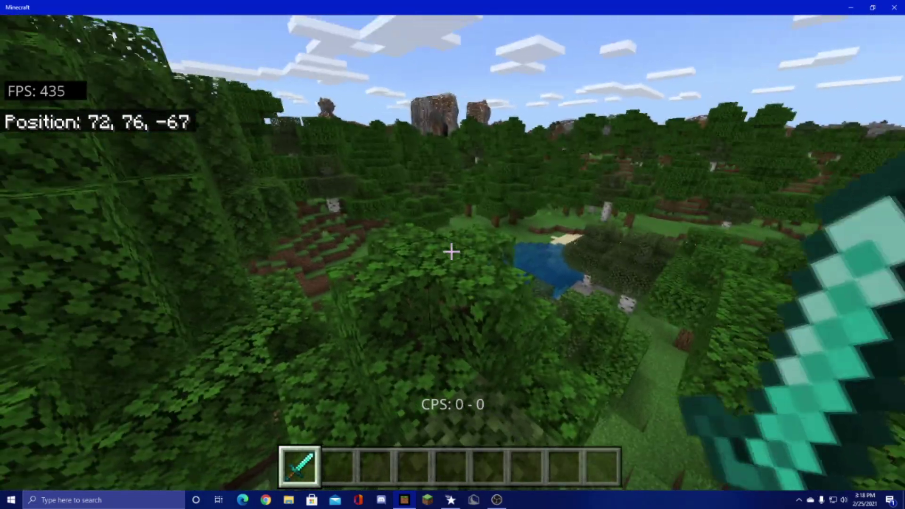
# Step: Walk through the trees to the grassy edge overlooking the water and switch to the front-facing third-person view
pyautogui.press('w')
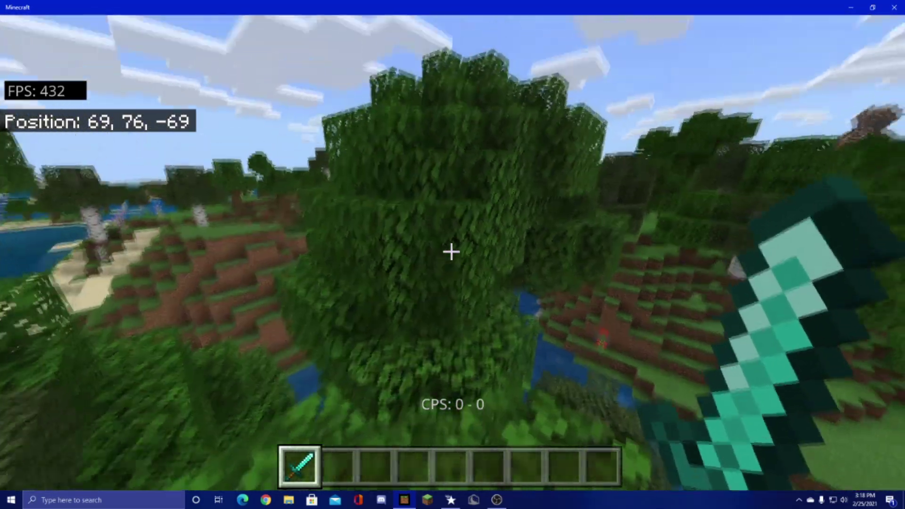
pyautogui.press('w')
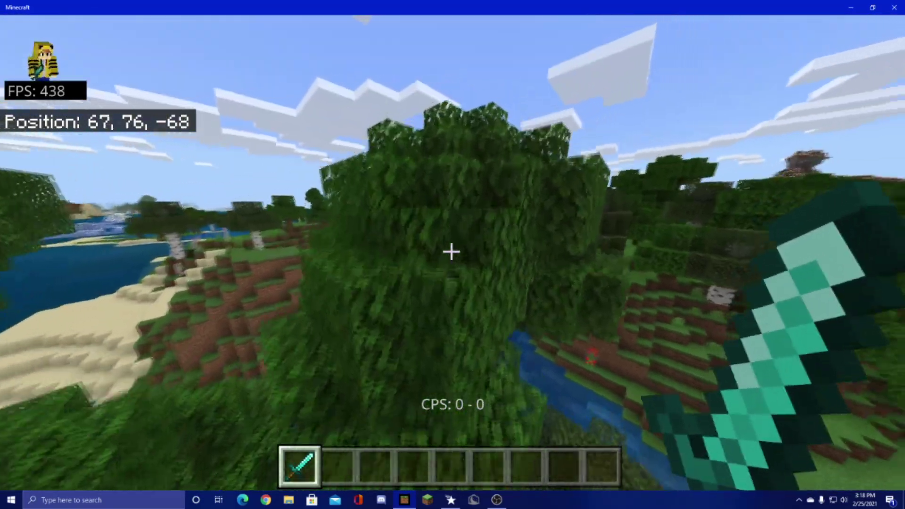
pyautogui.press('w')
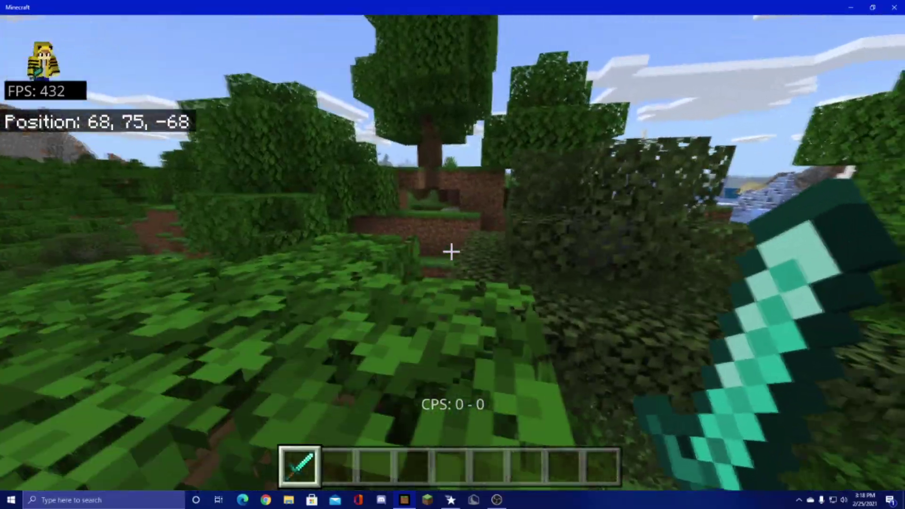
pyautogui.press('w')
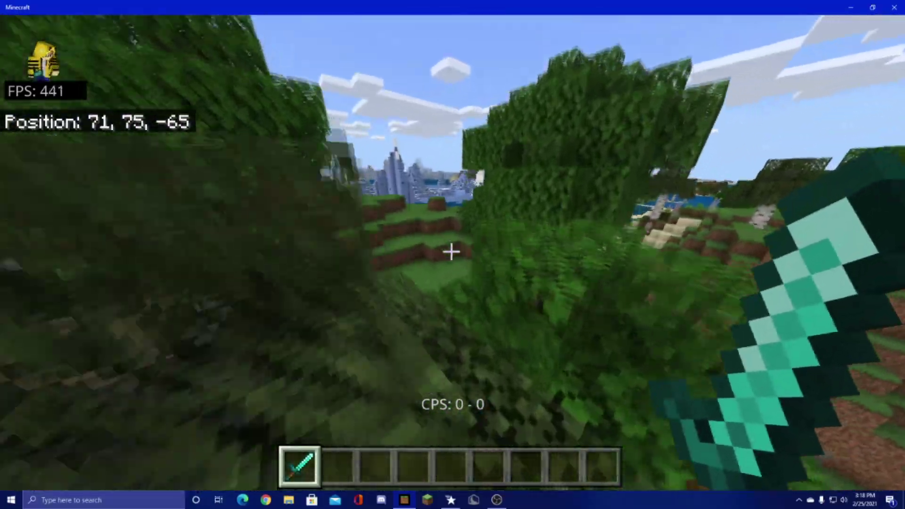
pyautogui.press('w')
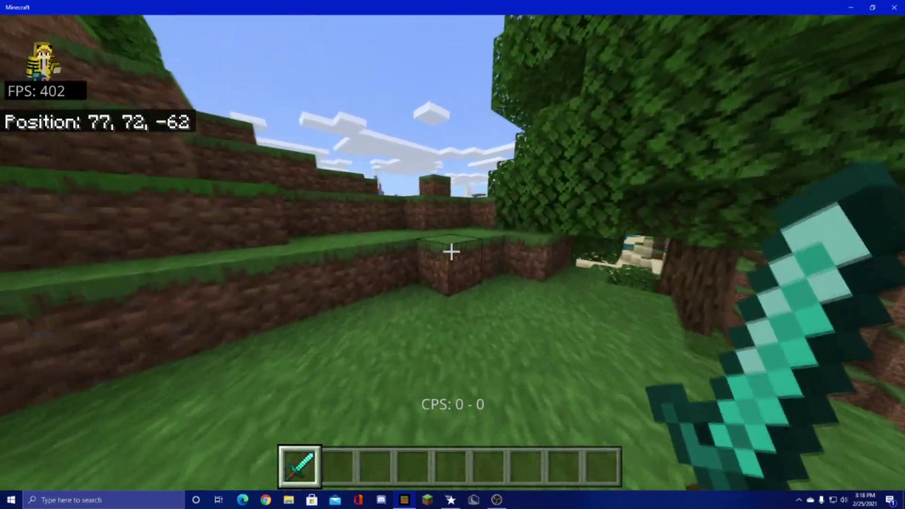
pyautogui.press('w')
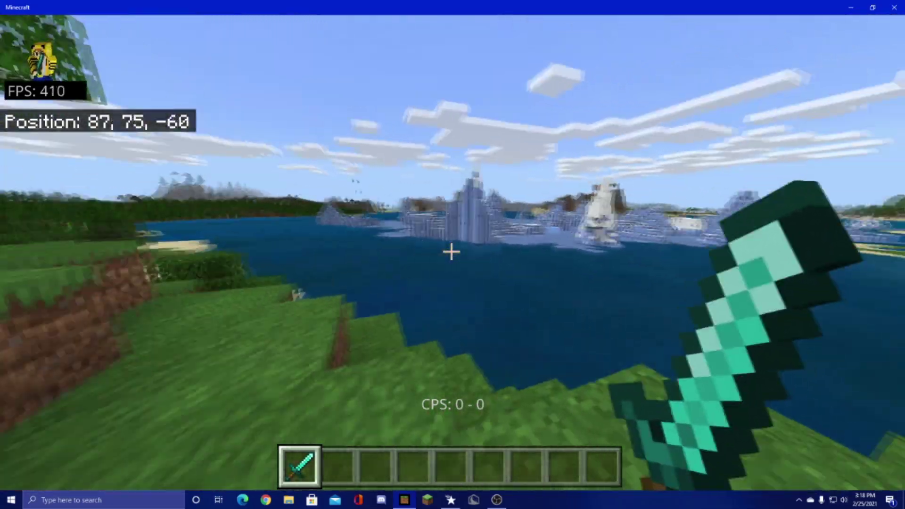
pyautogui.press('F5')
pyautogui.press('F5')
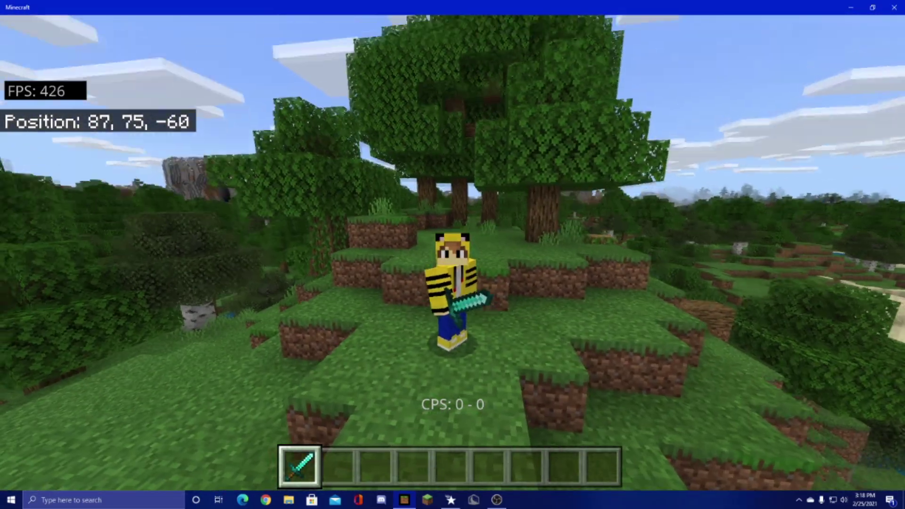